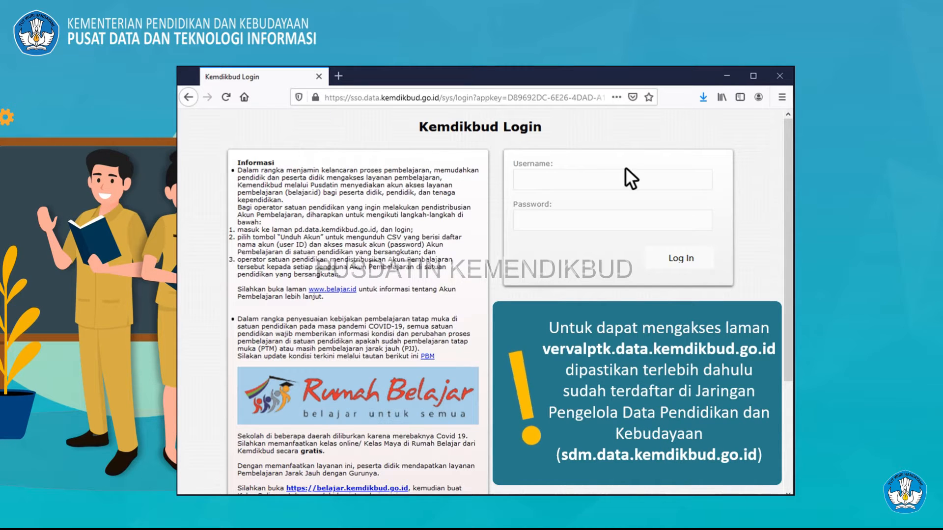
Step: Sign in to Kemdikbud SSO with the account e-mail and password to reach Daftar PTK
left_click(704, 185)
type("namaakun@ma")
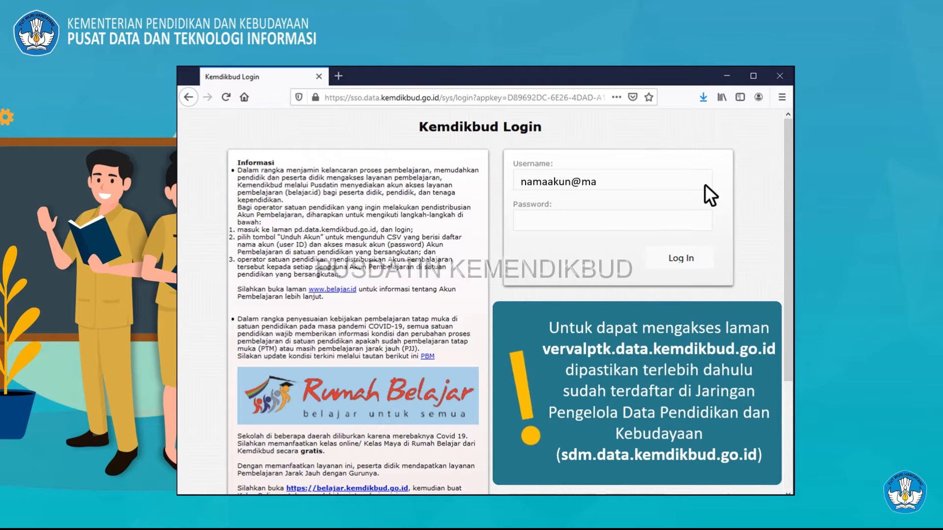
type("il.com")
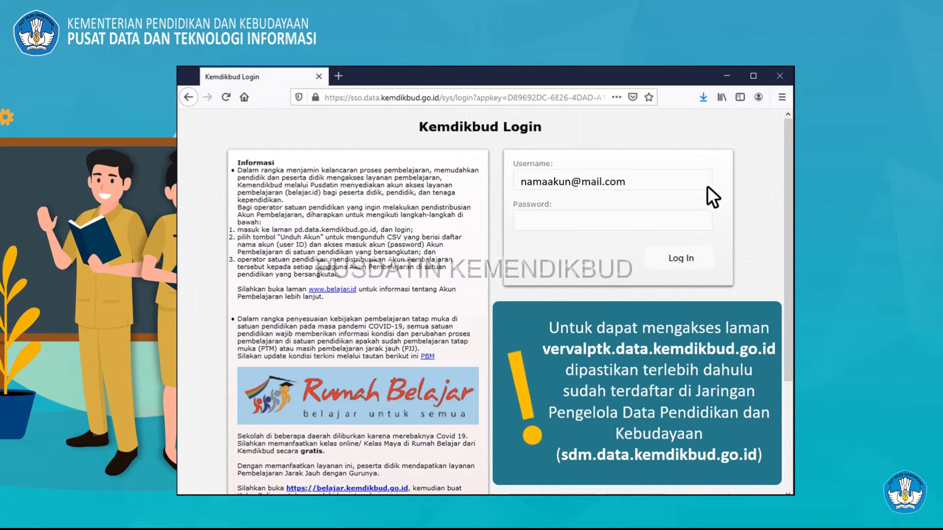
left_click(707, 223)
type("1234567")
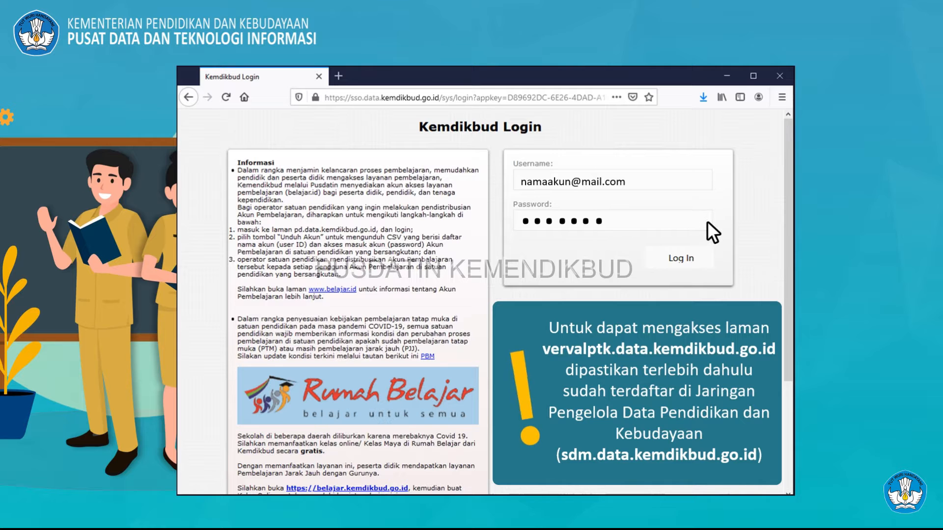
left_click(707, 256)
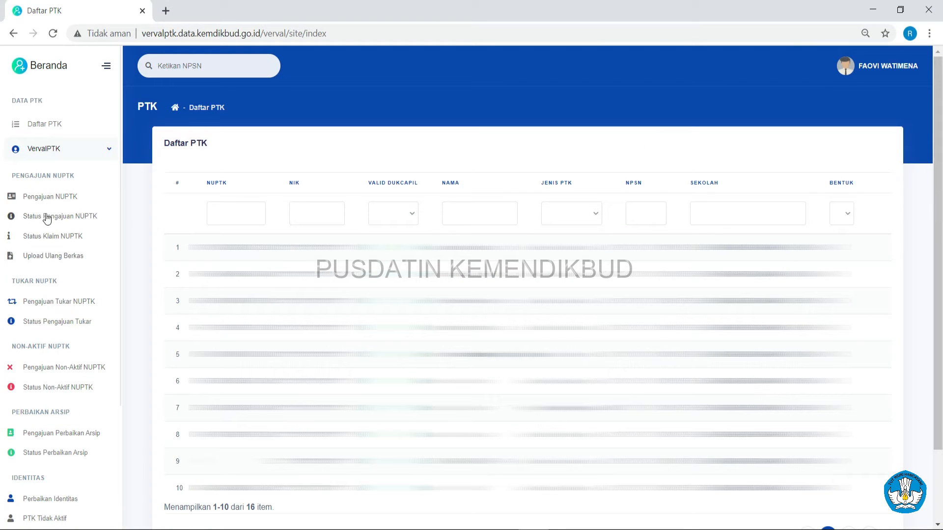
Step: Start the Ajukan NUPTK submission for the first candidate in Daftar Calon NUPTK
left_click(44, 198)
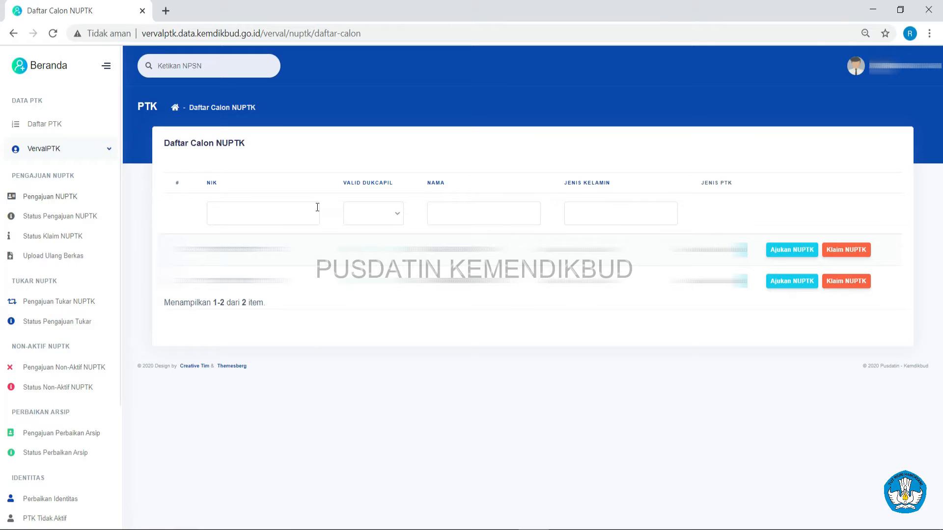
left_click(796, 256)
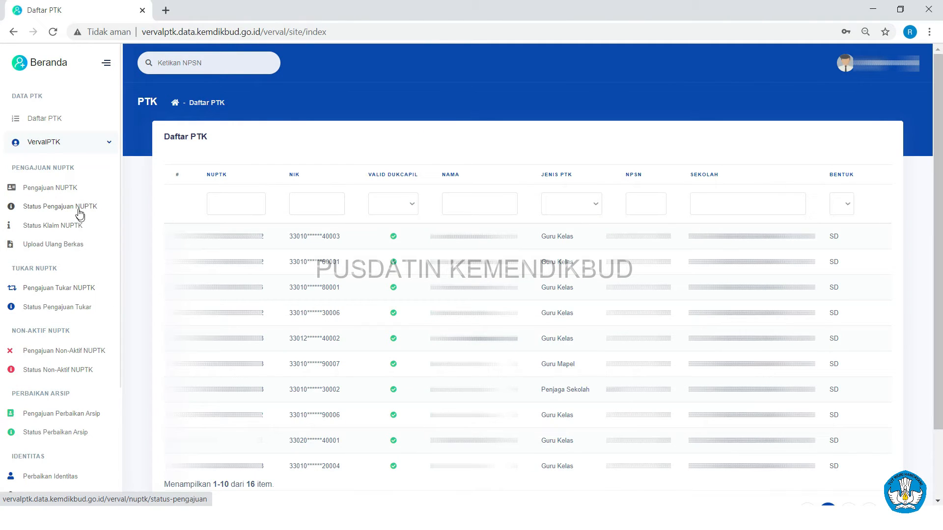
Step: Check Status Pengajuan NUPTK, then start a Klaim NUPTK for the first candidate
left_click(79, 211)
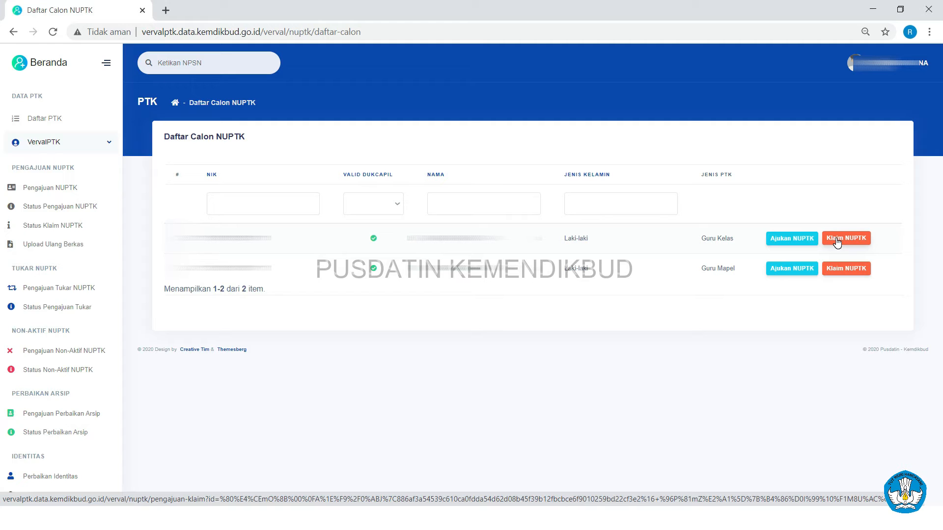
left_click(836, 239)
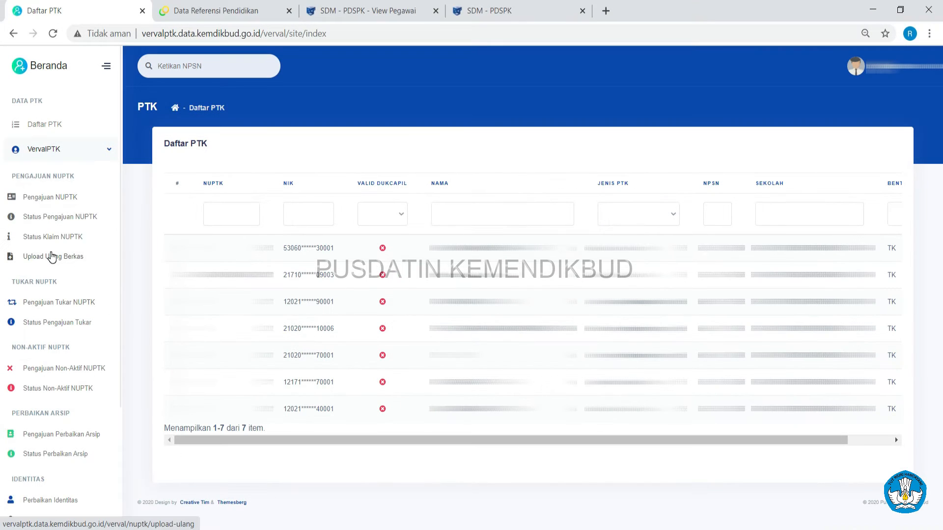
Step: Open Upload Ulang Berkas and start re-uploading the listed teacher's SK file
left_click(51, 257)
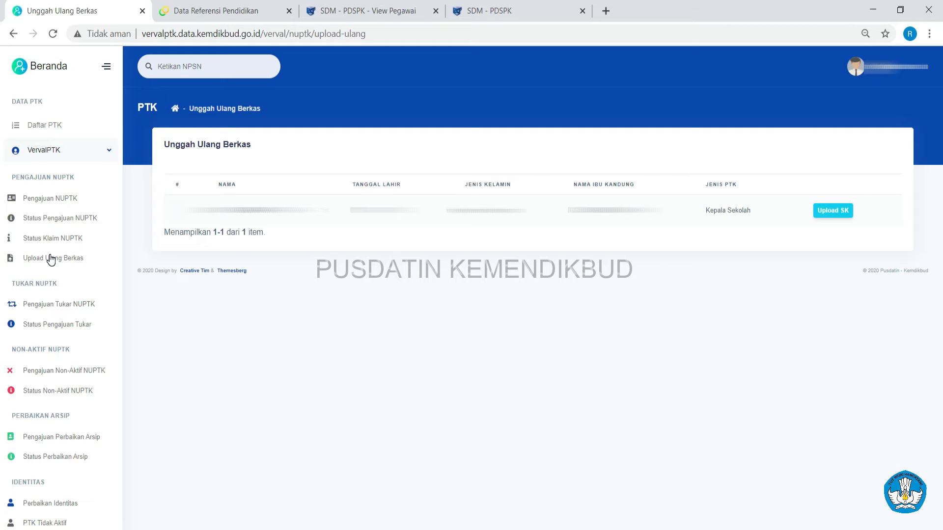
left_click(828, 216)
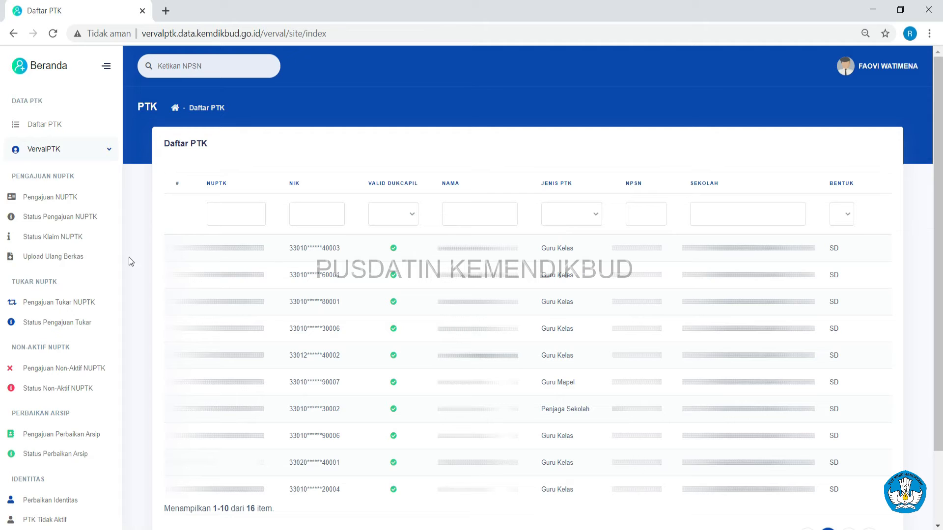
Step: Sign back in under institution SMAN 1 BINJAI and go to the NUPTK submission candidates
left_click(40, 219)
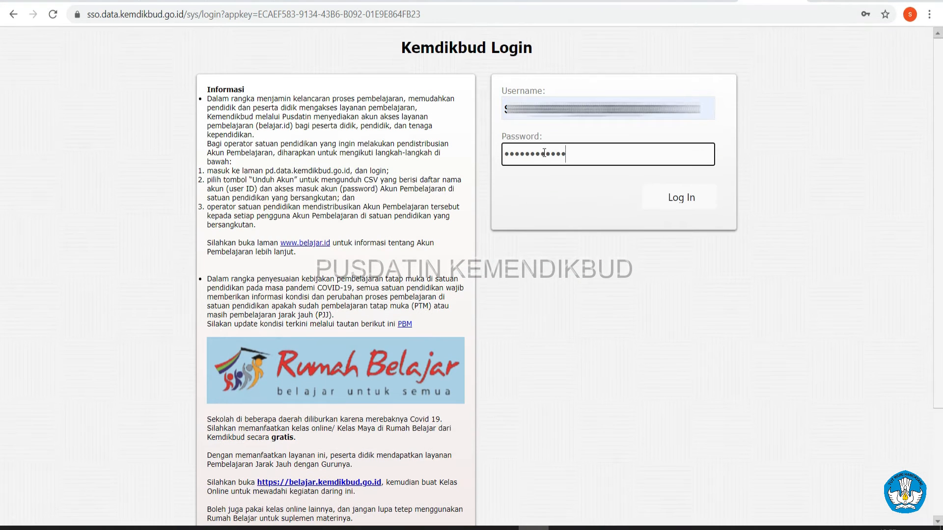
left_click(658, 199)
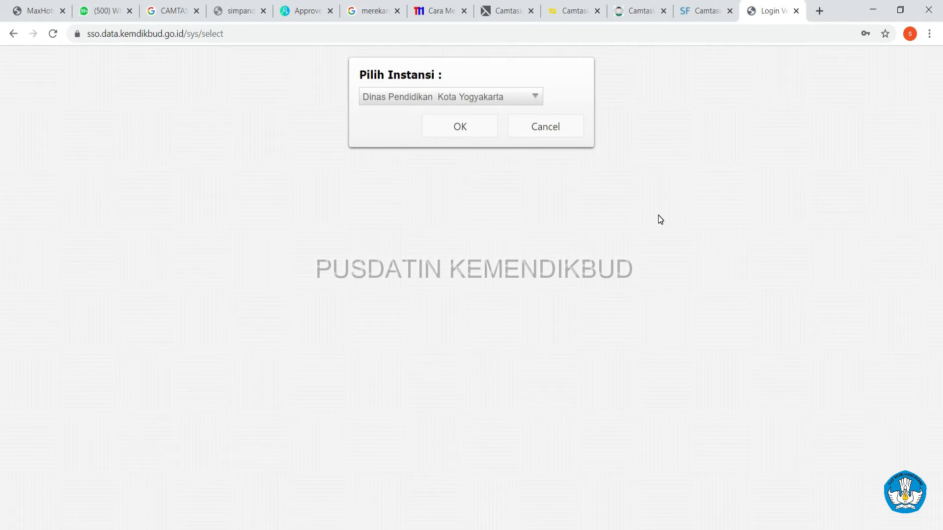
left_click(490, 101)
left_click(454, 301)
left_click(452, 127)
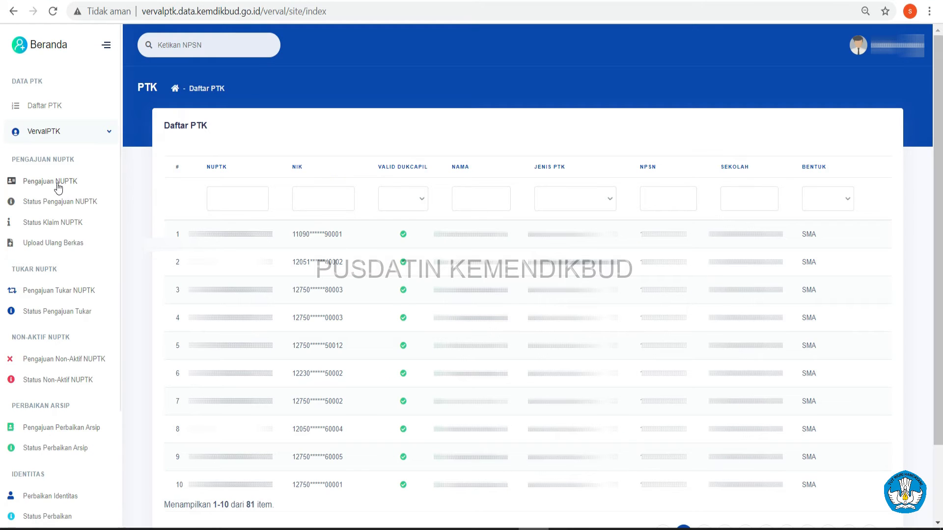
left_click(58, 185)
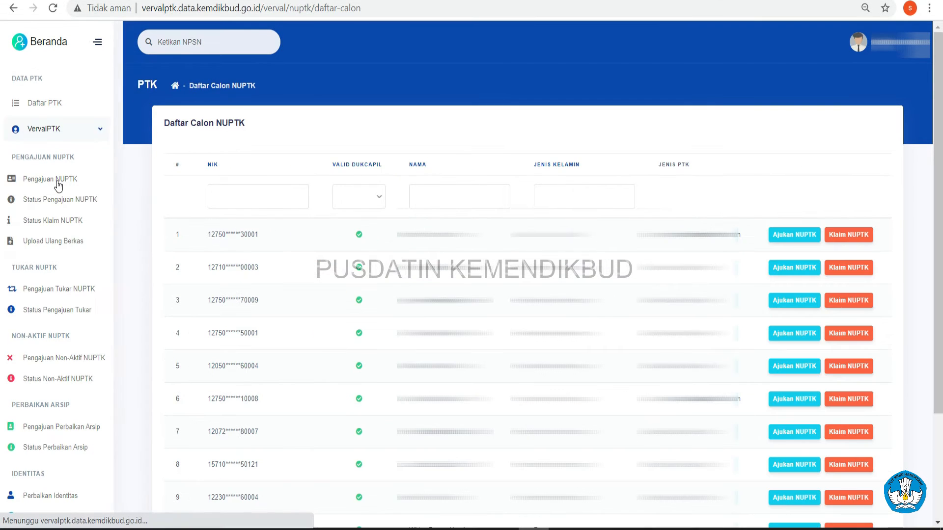
Step: Start an NUPTK submission for the first candidate, then move to the Tukar NUPTK list
left_click(795, 238)
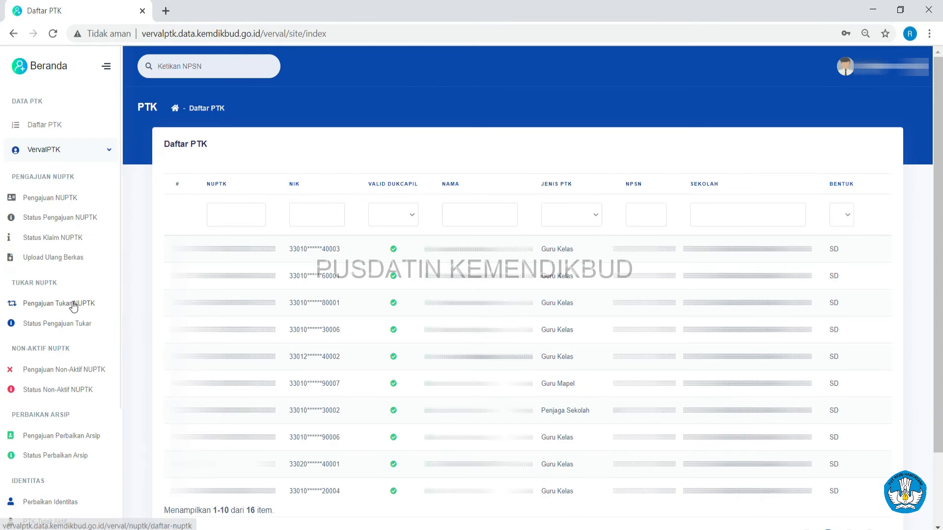
left_click(72, 303)
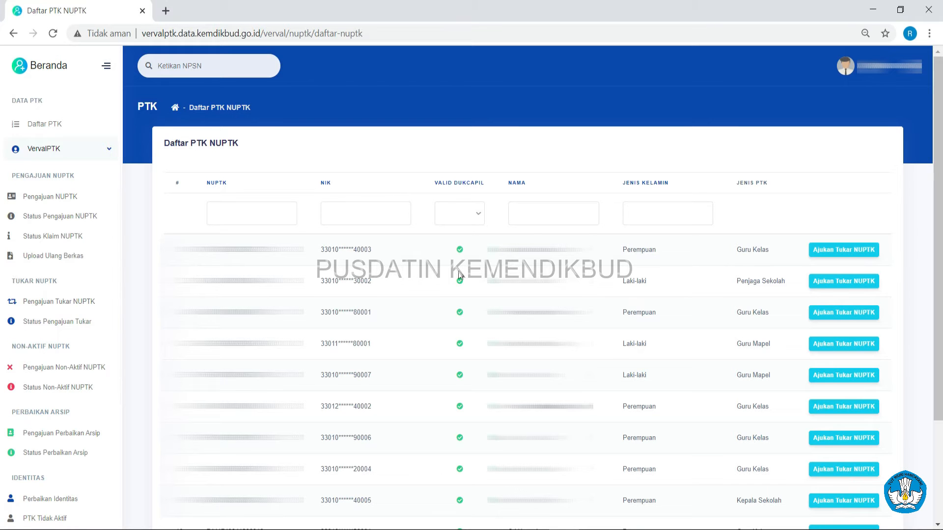
Step: Open the Ajukan Tukar NUPTK request form for the first teacher in Daftar PTK NUPTK
left_click(840, 283)
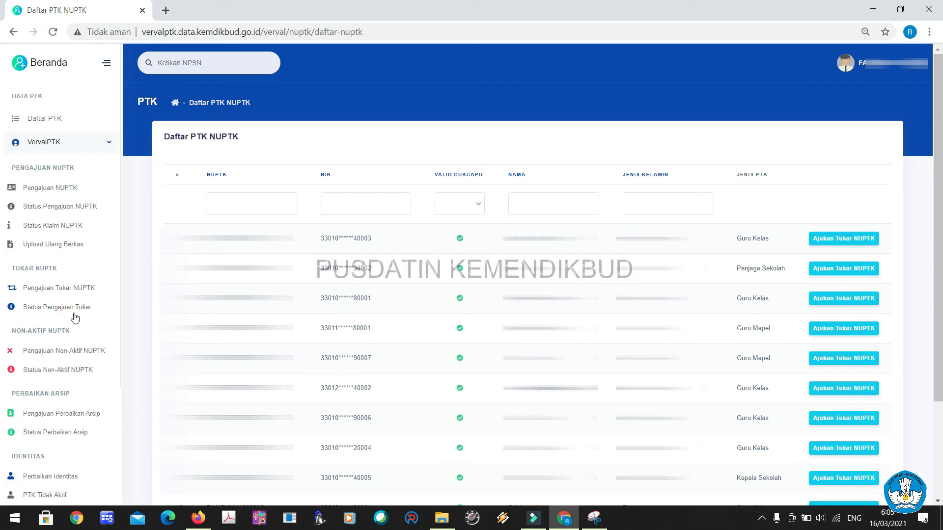
Step: Check the NUPTK swap request status, then load Info GTK at gtk.data.kemdikbud.go.id
left_click(68, 310)
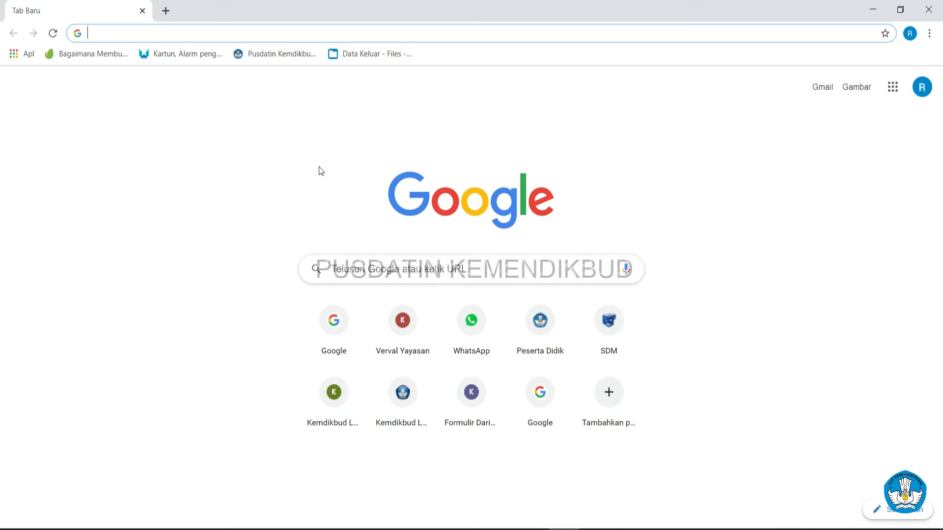
type("gtk.")
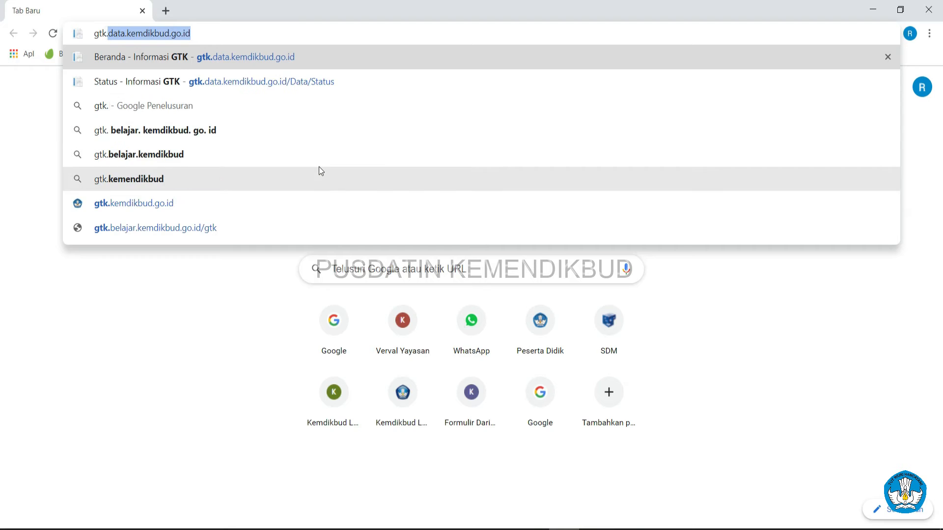
type("data")
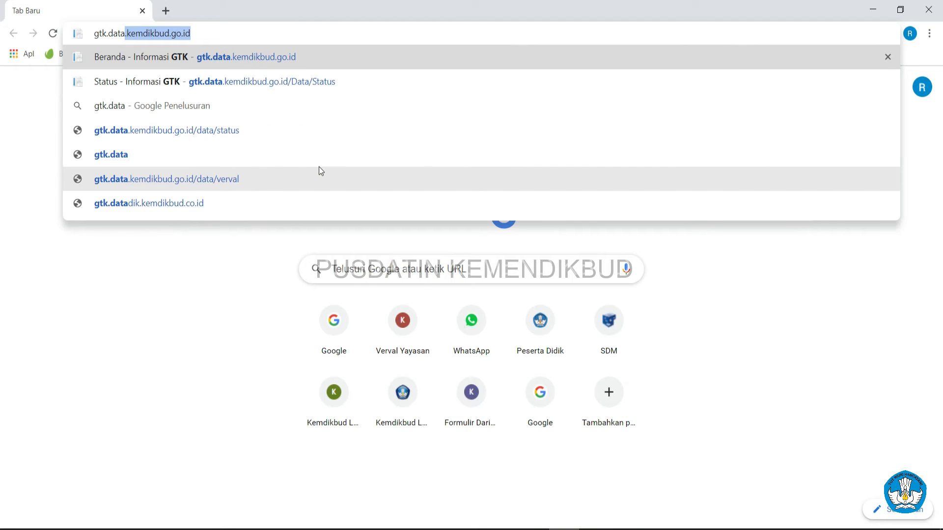
type("a.kemdikbu")
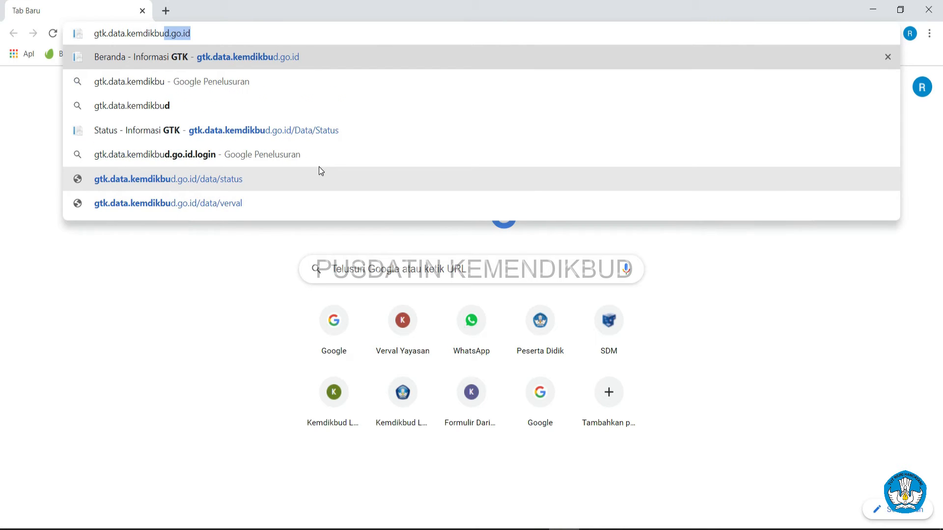
type("d.")
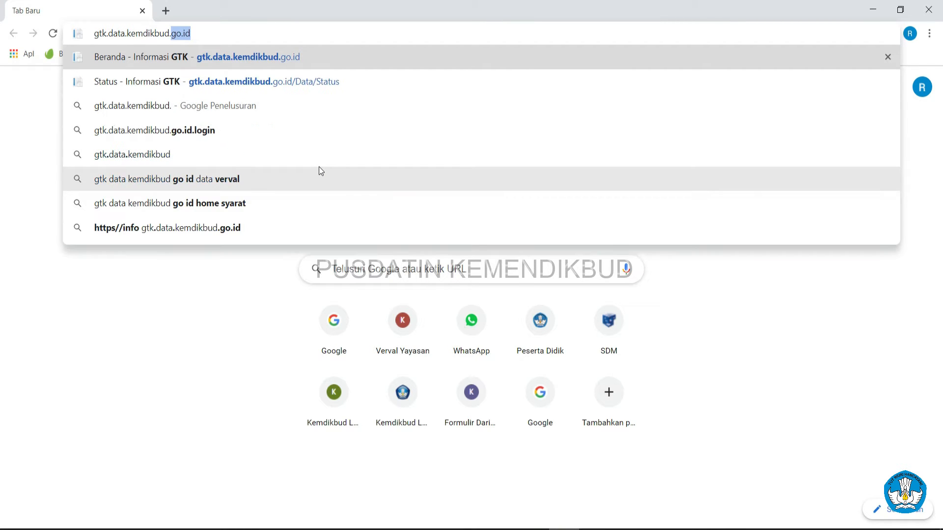
type("goid")
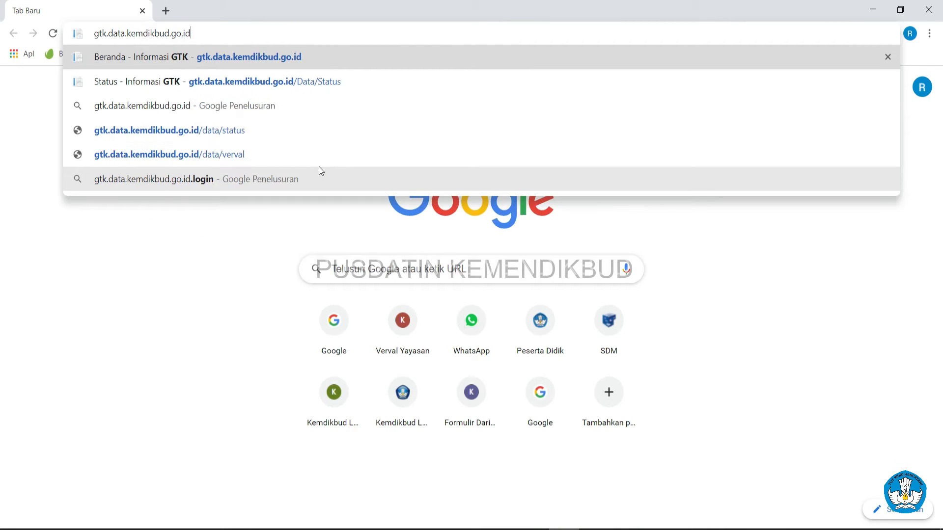
key("Return")
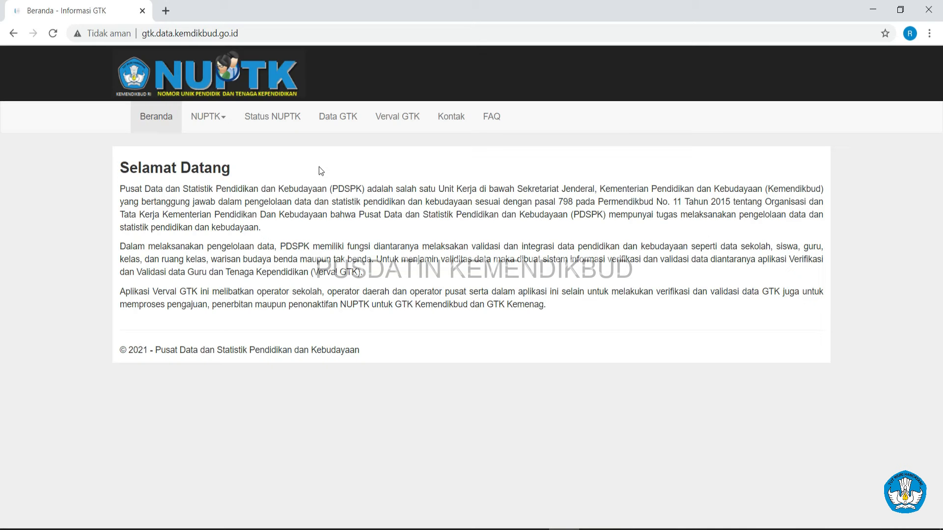
left_click(261, 122)
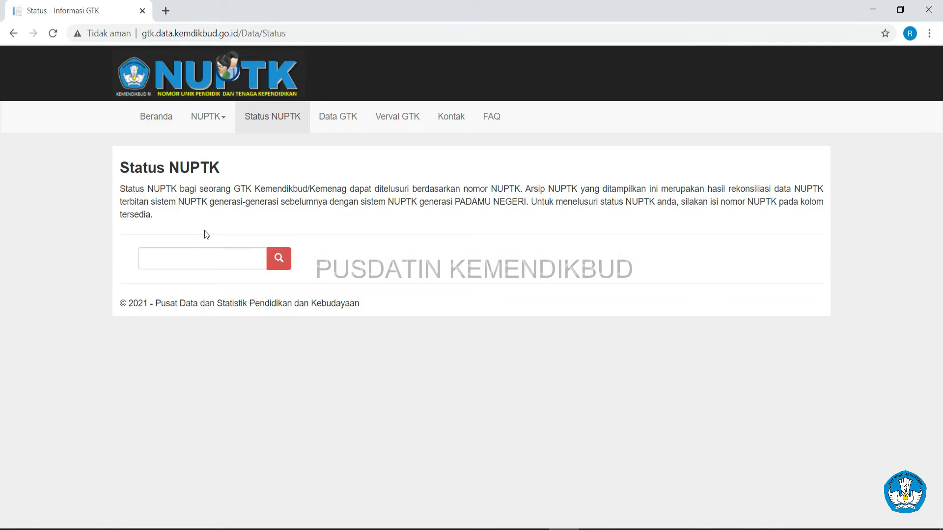
Step: Begin an NUPTK lookup on Status NUPTK by entering '34' in the search field
left_click(176, 258)
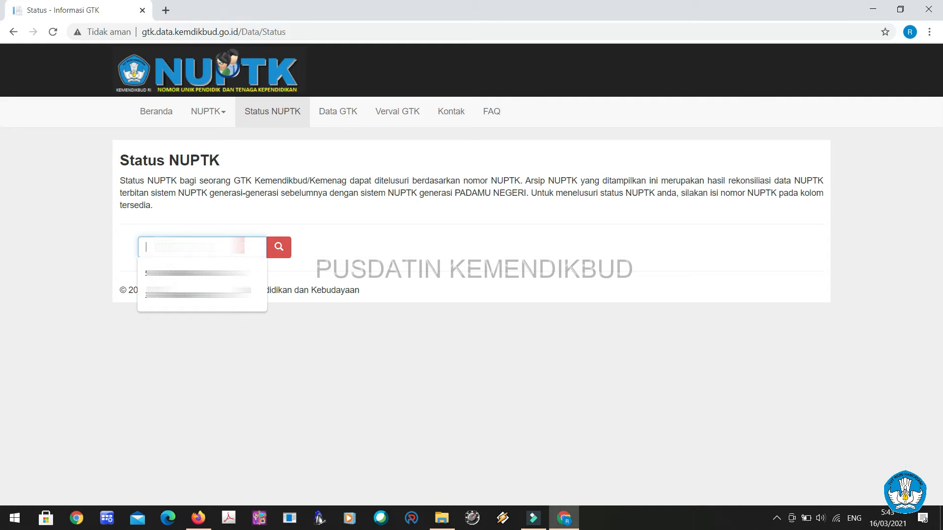
type("34")
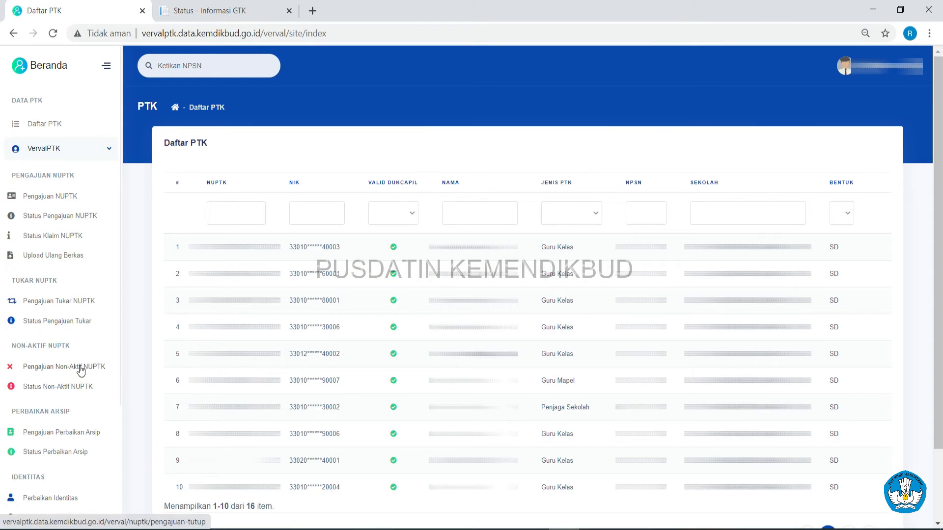
Step: Open the NUPTK deactivation request page and search for a previously used NUPTK
left_click(81, 371)
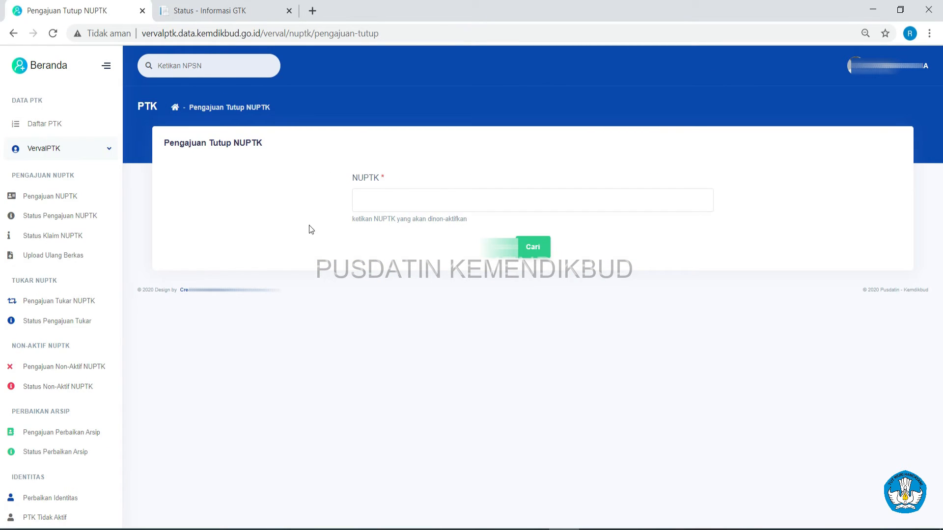
left_click(360, 199)
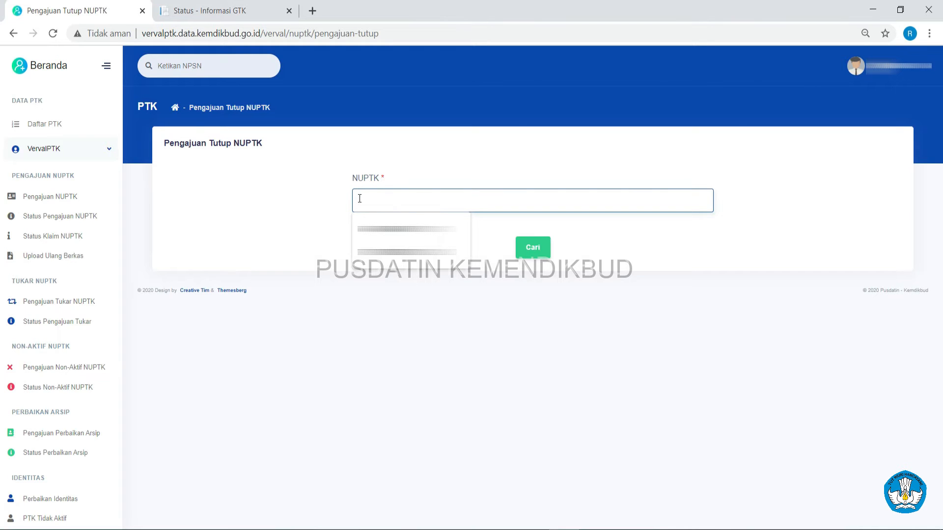
left_click(407, 229)
left_click(530, 253)
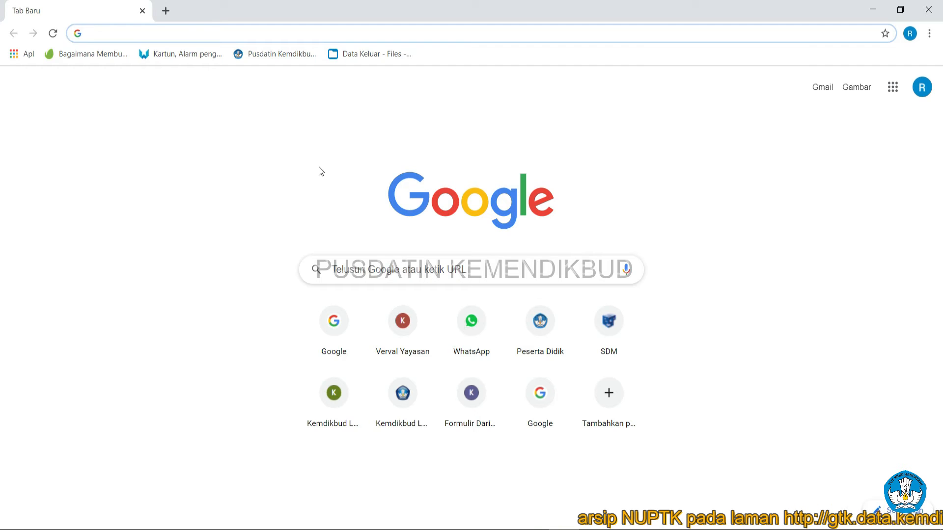
Step: Load gtk.data.kemdikbud.go.id in the new Chrome tab from the 'gtk.data' address suggestion
type("gtk.d")
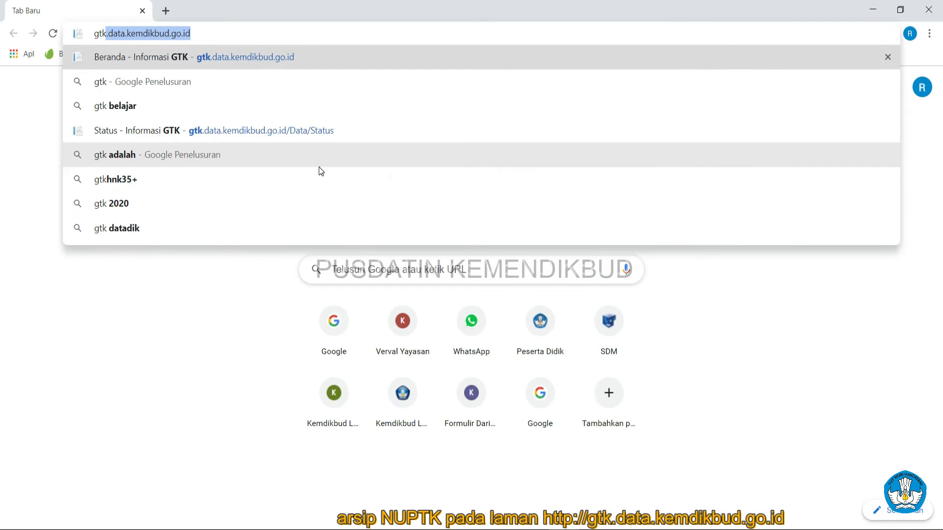
type("ata.")
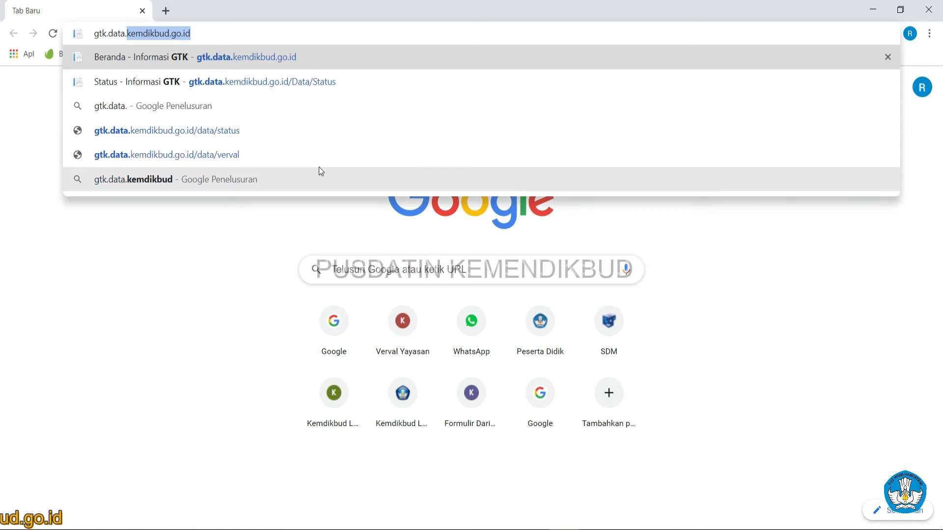
key("Return")
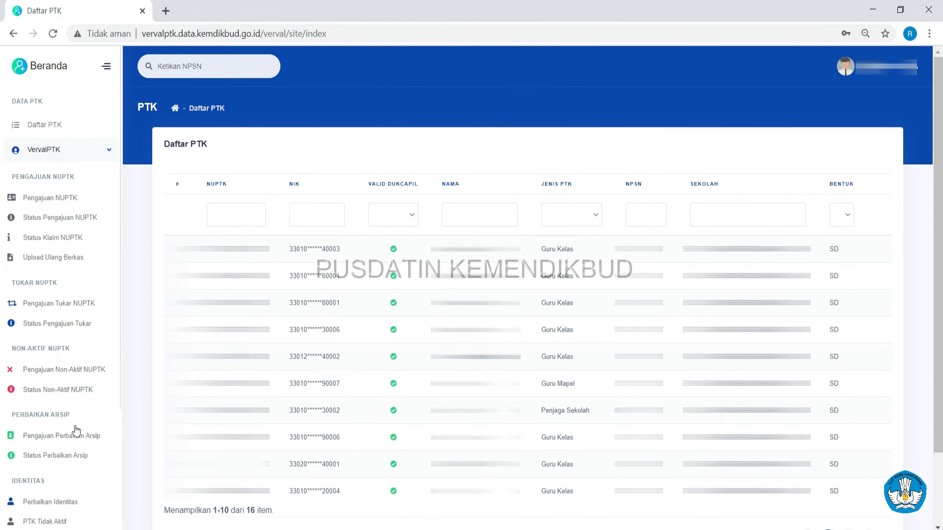
Step: From Pengajuan Perbaikan Arsip, start an archive correction request for a teacher's row
left_click(69, 436)
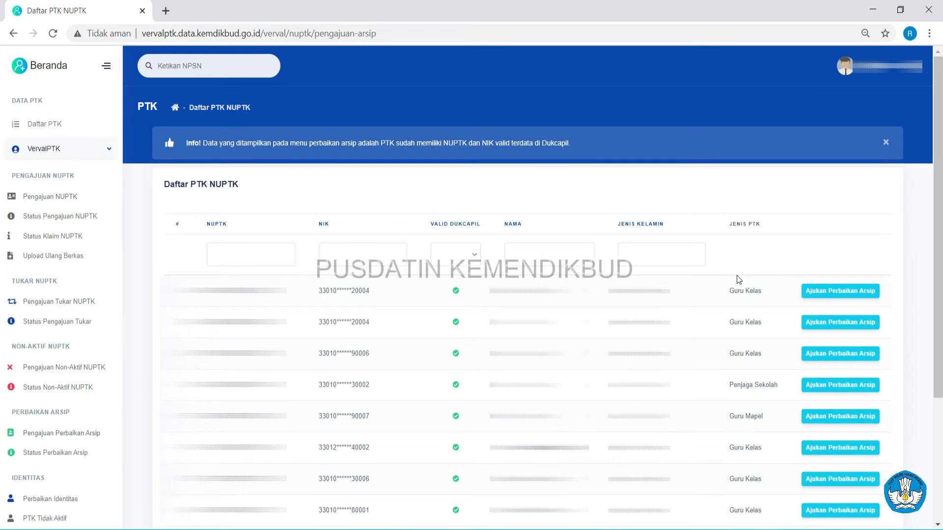
left_click(825, 294)
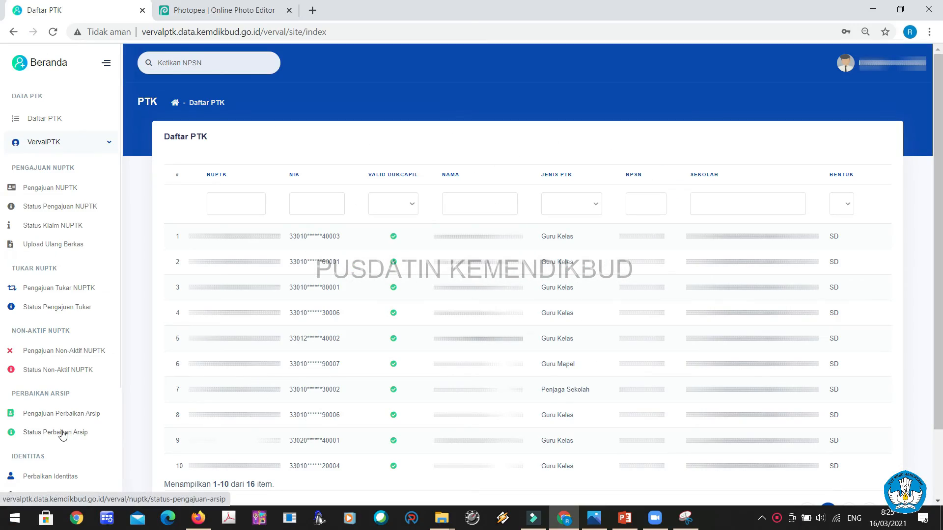
Step: Check the Status Perbaikan Arsip list, then switch to the Perbaikan Identitas list
left_click(62, 434)
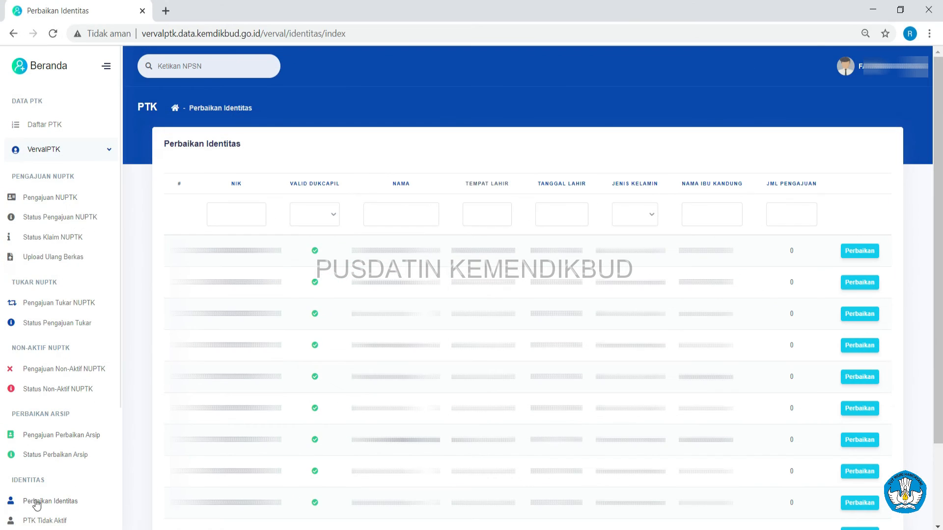
left_click(36, 502)
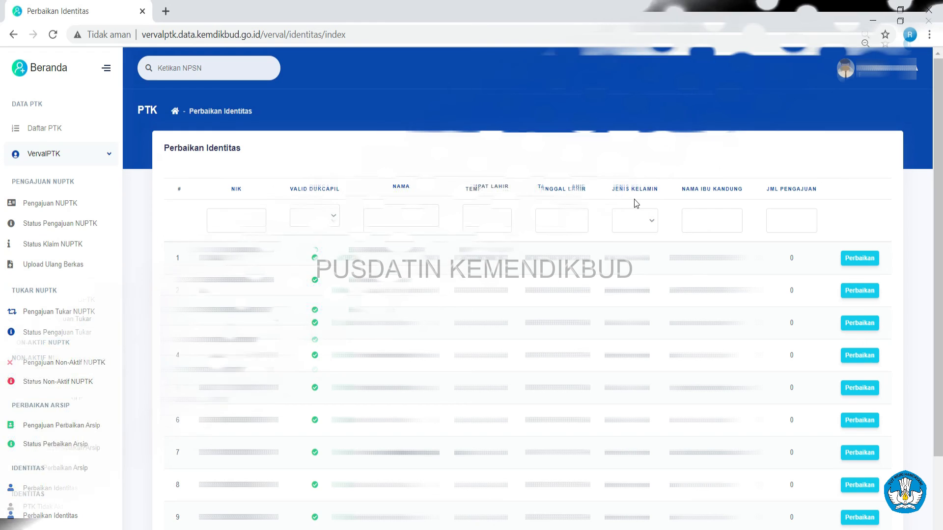
Step: Open the Perbaikan form for row 1 of the Perbaikan Identitas table
left_click(855, 261)
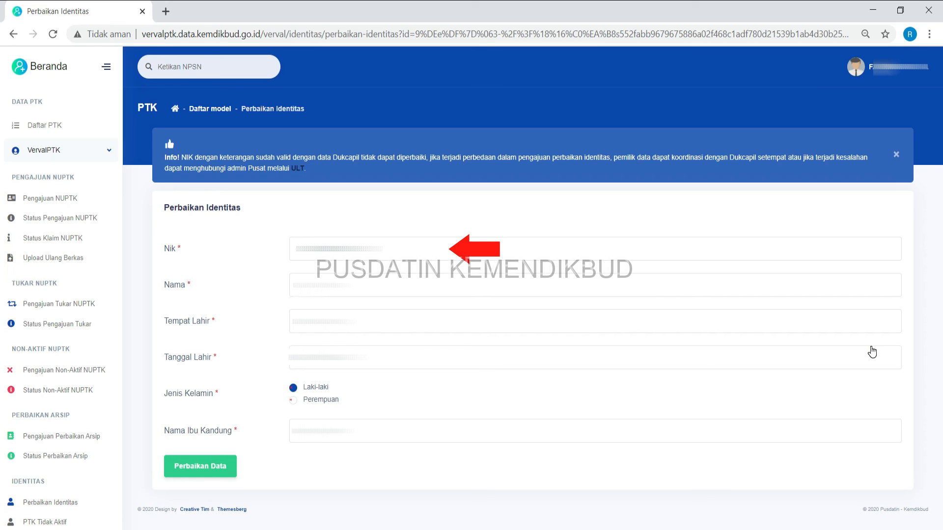
Step: Switch to the PTK Tidak Aktif list showing the 8 inactive PTK records
left_click(32, 521)
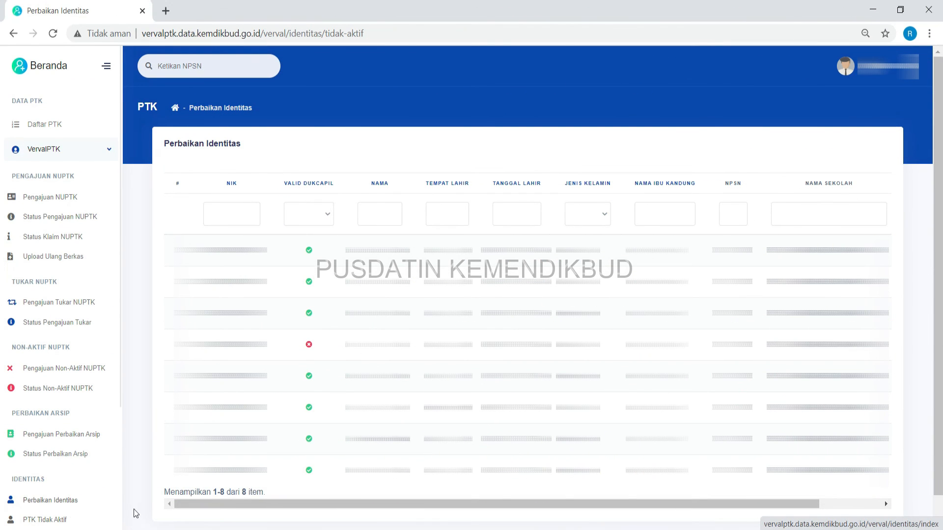
Step: Request Perbaikan for the fourth inactive PTK, the one not Dukcapil-valid
left_click_drag(181, 504, 245, 512)
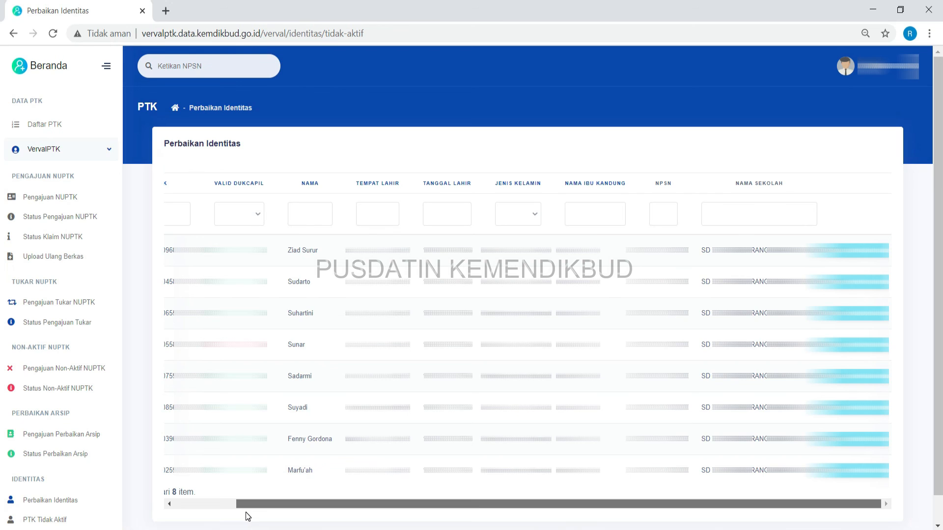
left_click_drag(245, 512, 245, 512)
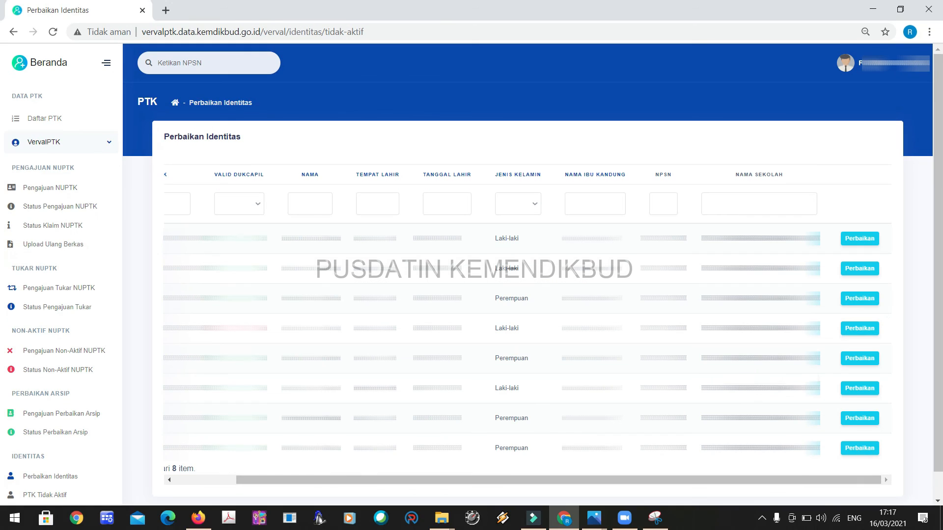
left_click(859, 328)
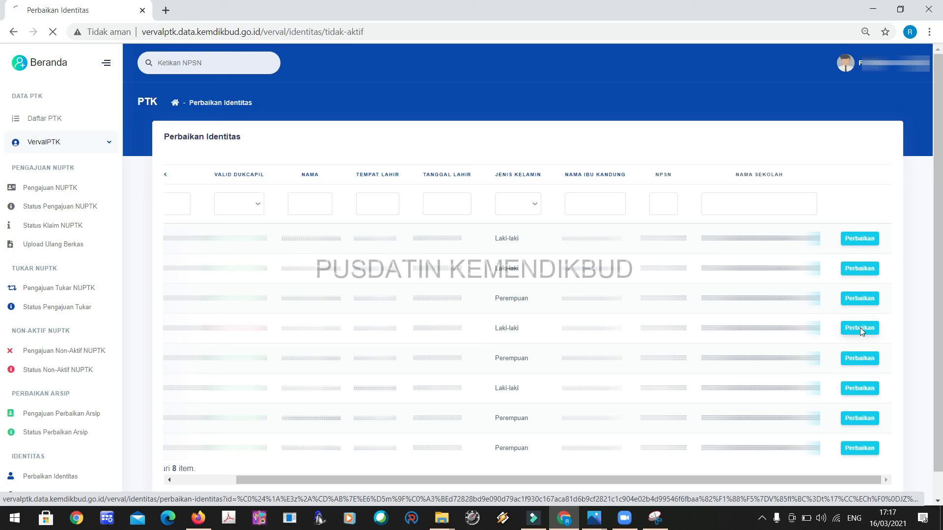